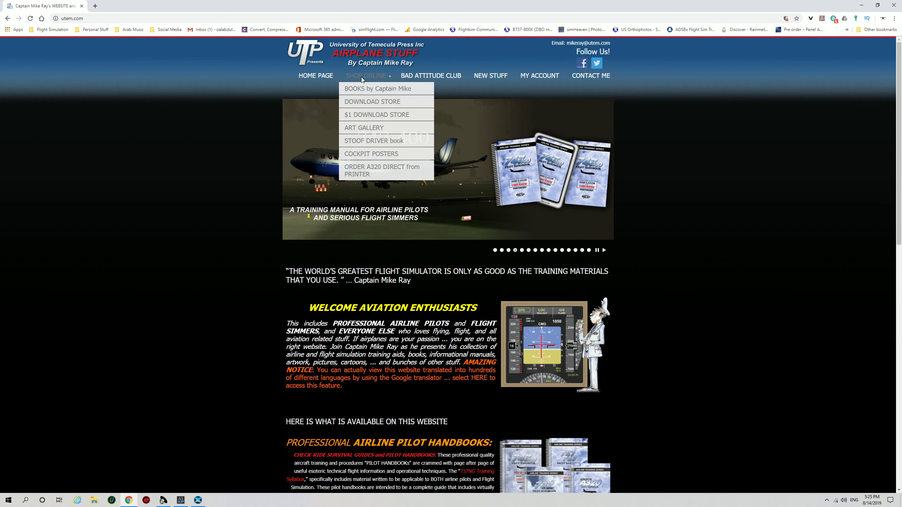
Step: Go to the Airplane Stuff download store listing the priced manuals
click(362, 102)
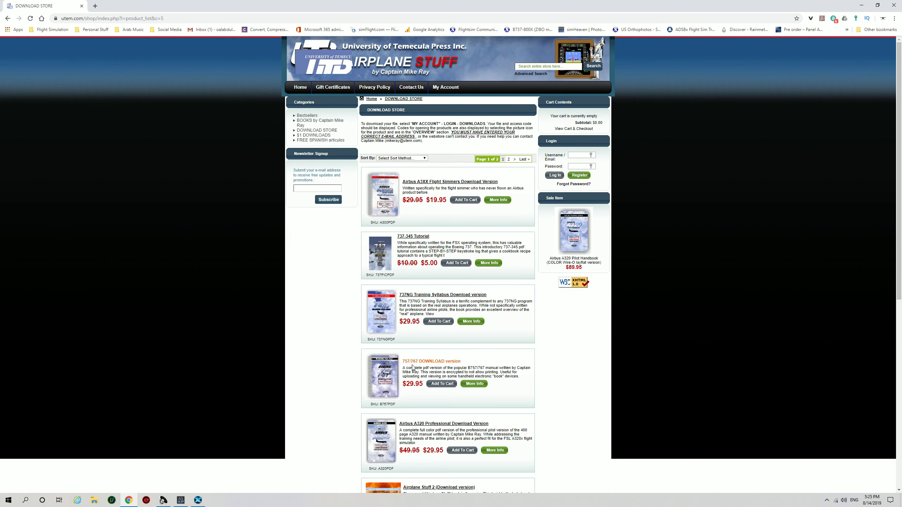
scroll(433, 367, down, 2)
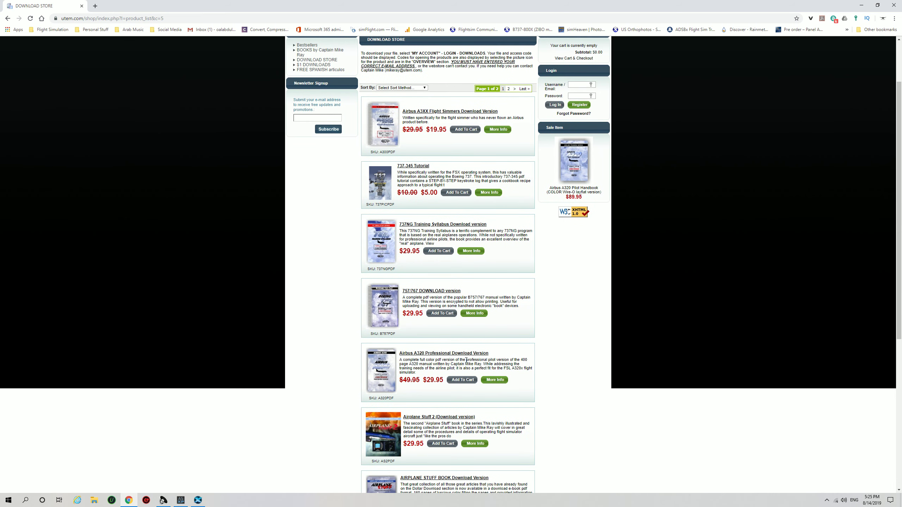
scroll(463, 359, down, 1)
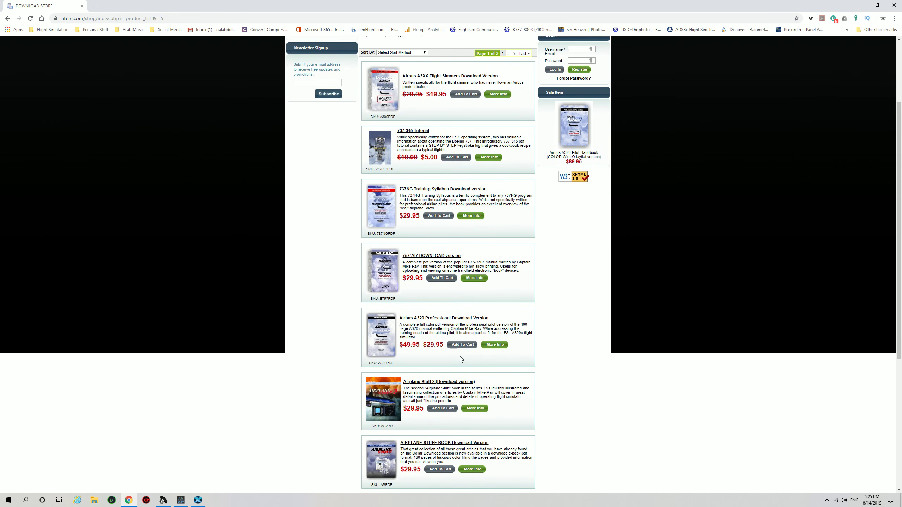
scroll(461, 358, down, 4)
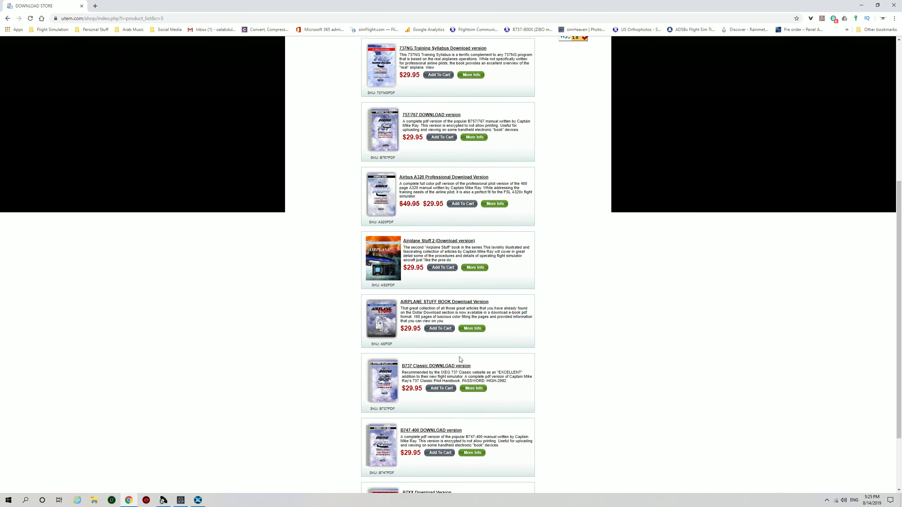
scroll(461, 359, down, 1)
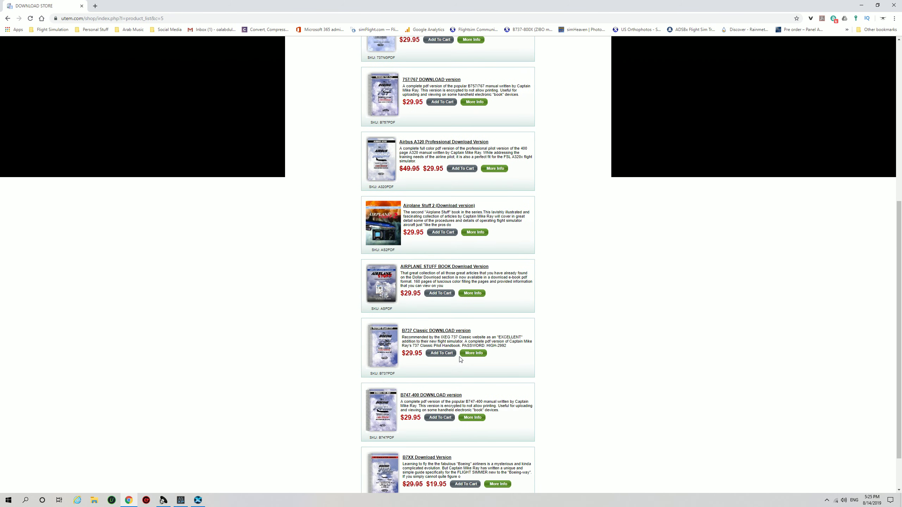
scroll(460, 359, down, 2)
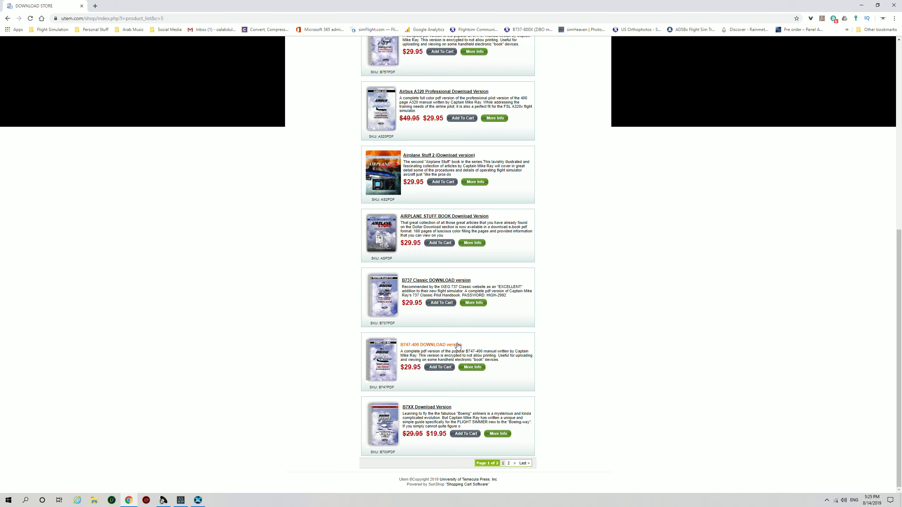
Step: Show the second page of store products before viewing the AS1PRESSreduced contents
click(510, 464)
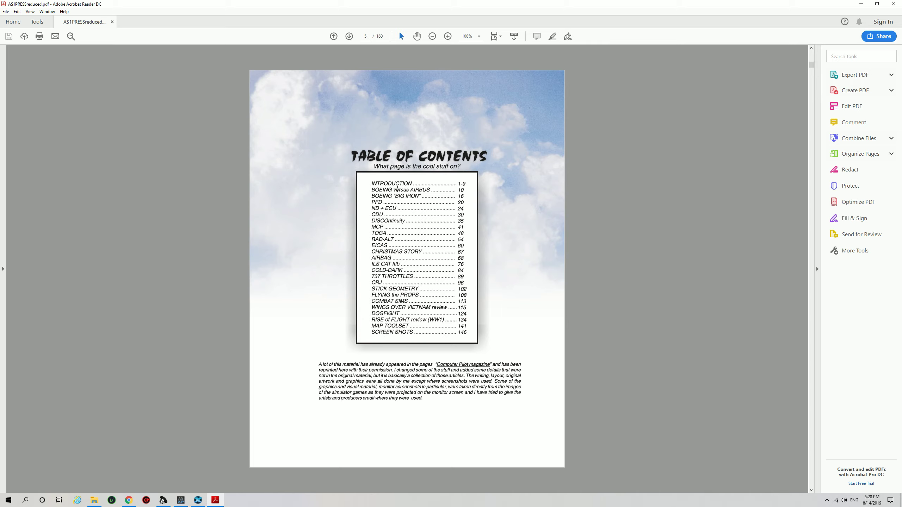
Step: Advance the manual page by page toward the Boeing CDU versus Airbus MCDU comparison
key(Right)
key(Right)
key(Right)
key(Right)
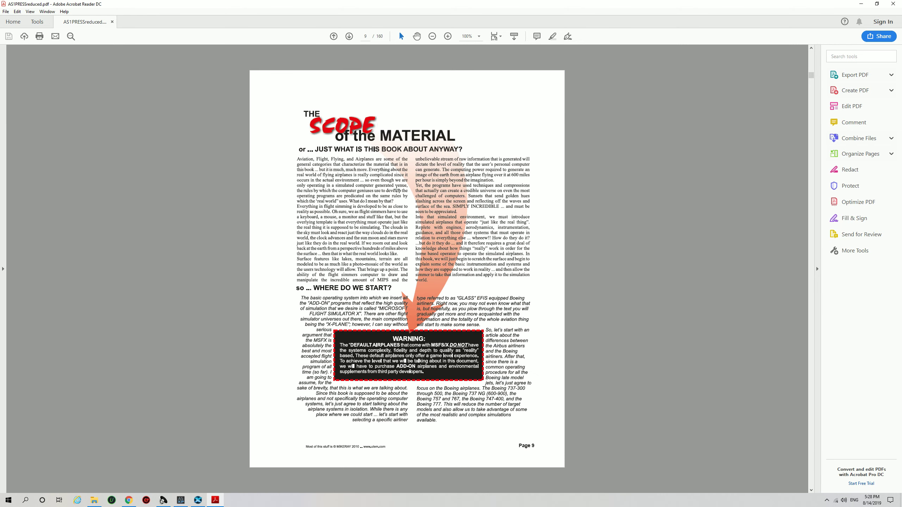
key(Right)
key(Right)
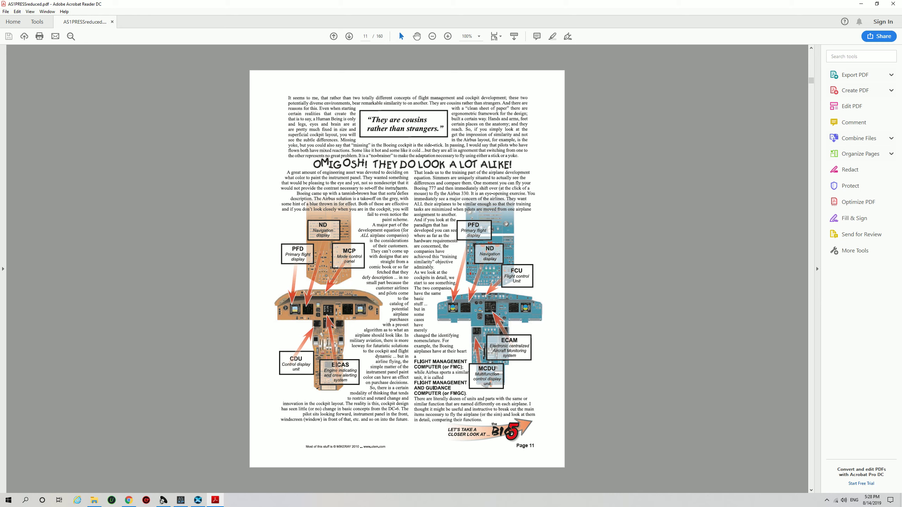
scroll(397, 191, down, 1)
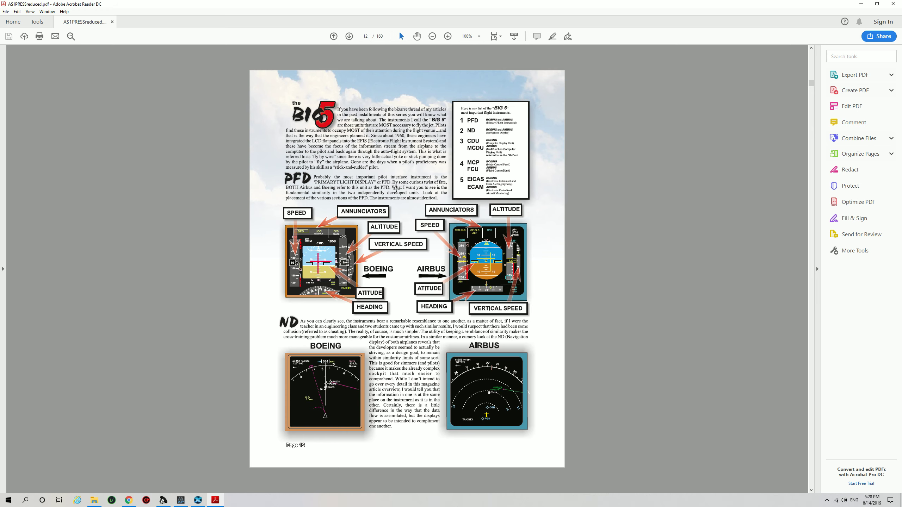
scroll(396, 189, down, 1)
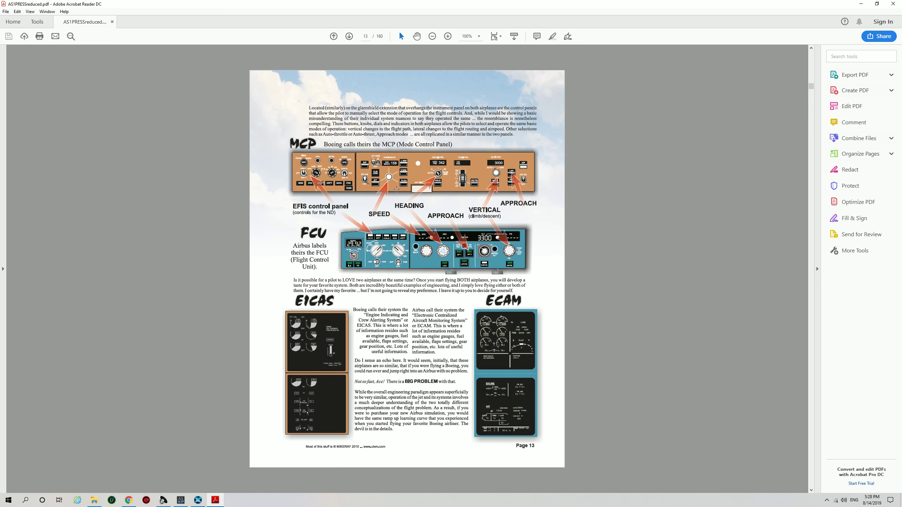
scroll(399, 190, down, 1)
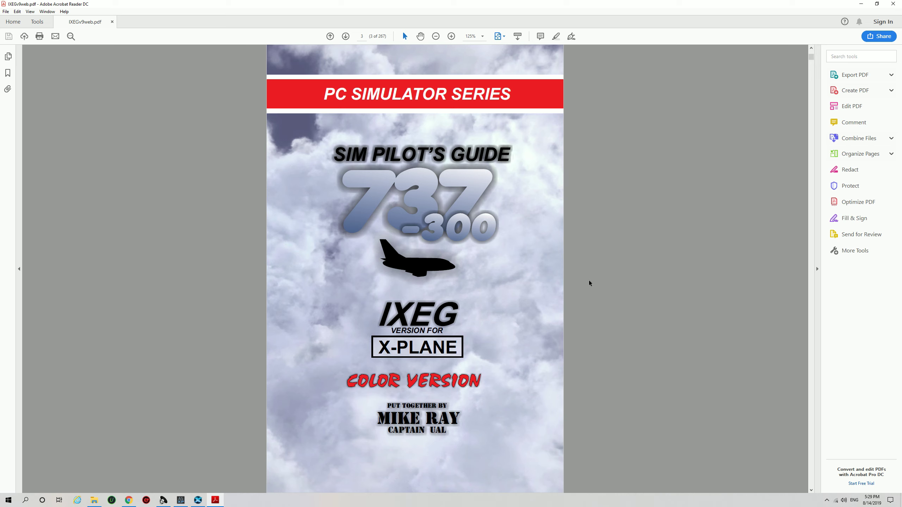
Step: Return to the 737 guide's cover, then page forward past the flight deck and contents to the introduction
key(Home)
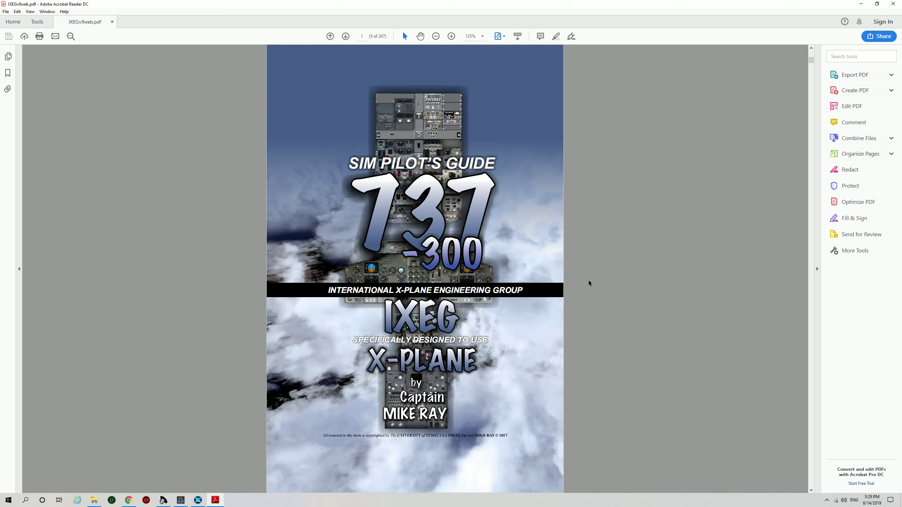
key(Page_Down)
key(Page_Down)
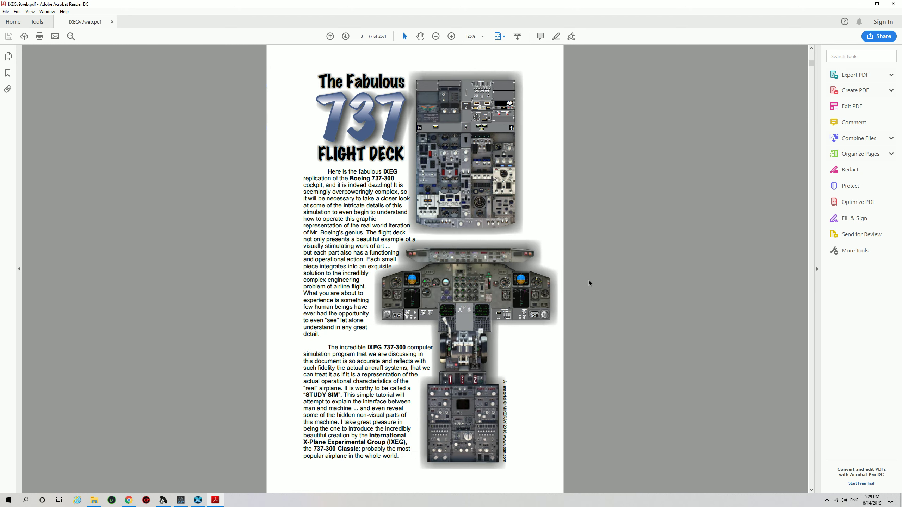
key(Page_Down)
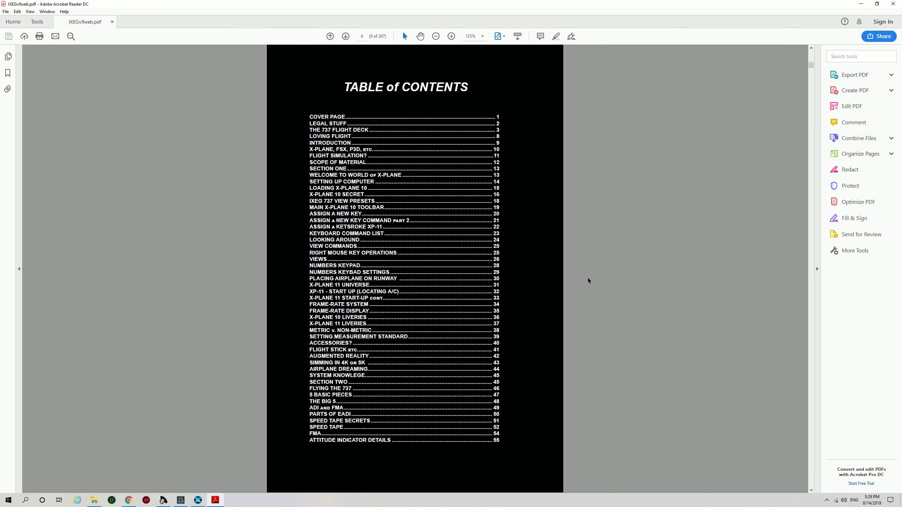
key(Page_Down)
key(Page_Down)
key(Page_Down)
key(Page_Down)
key(Page_Down)
key(Page_Down)
key(Page_Down)
key(Page_Down)
key(Page_Down)
key(Page_Down)
key(Page_Down)
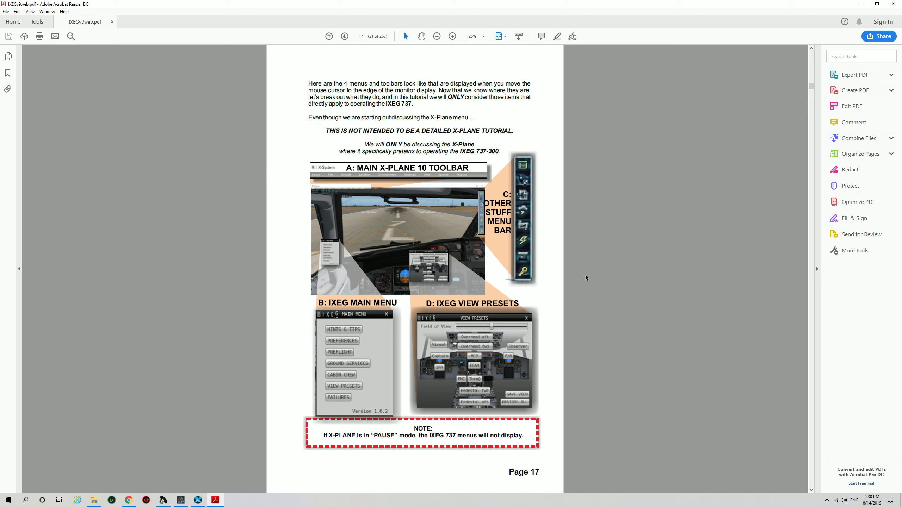
scroll(585, 274, down, 1)
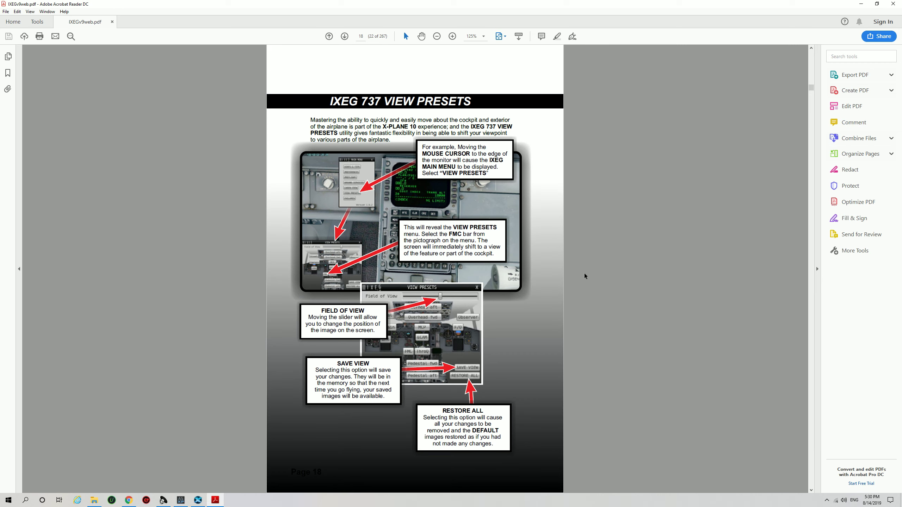
scroll(585, 274, down, 1)
scroll(584, 274, down, 1)
scroll(584, 274, down, 1)
scroll(585, 273, down, 1)
scroll(584, 274, down, 1)
scroll(585, 273, down, 1)
scroll(584, 273, down, 2)
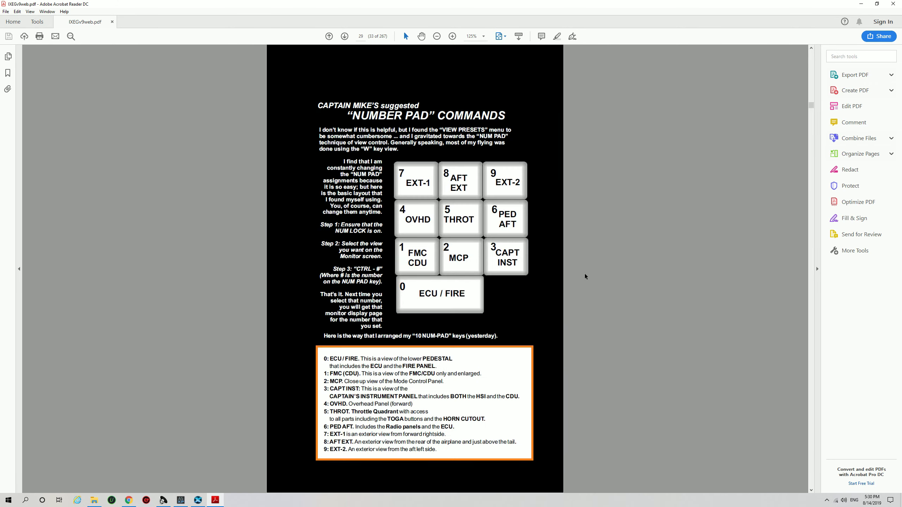
scroll(585, 273, down, 1)
scroll(585, 274, down, 2)
scroll(585, 274, down, 2)
scroll(586, 274, down, 4)
scroll(585, 274, down, 1)
scroll(586, 274, down, 2)
scroll(585, 274, down, 3)
scroll(585, 274, down, 2)
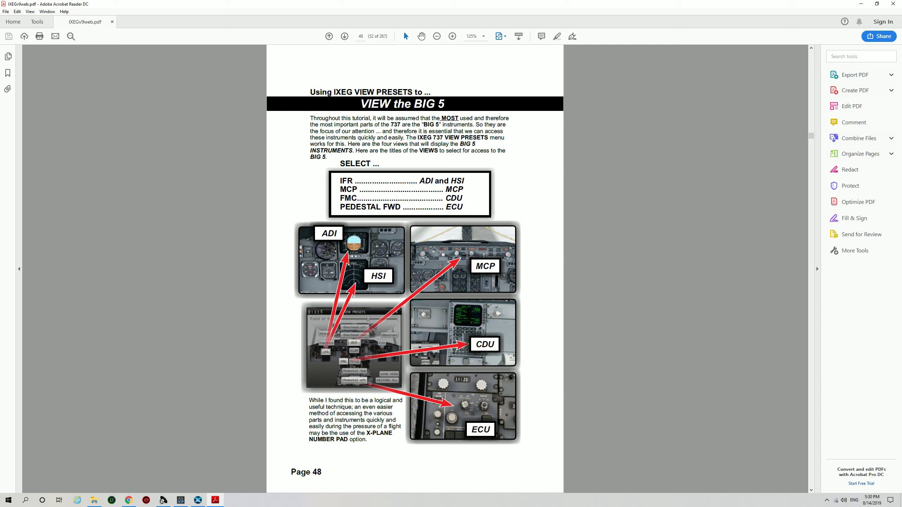
Step: Page through the ADI and FMA page to the SPEEDTAPE SECRETS and speed tape notations pages
key(Right)
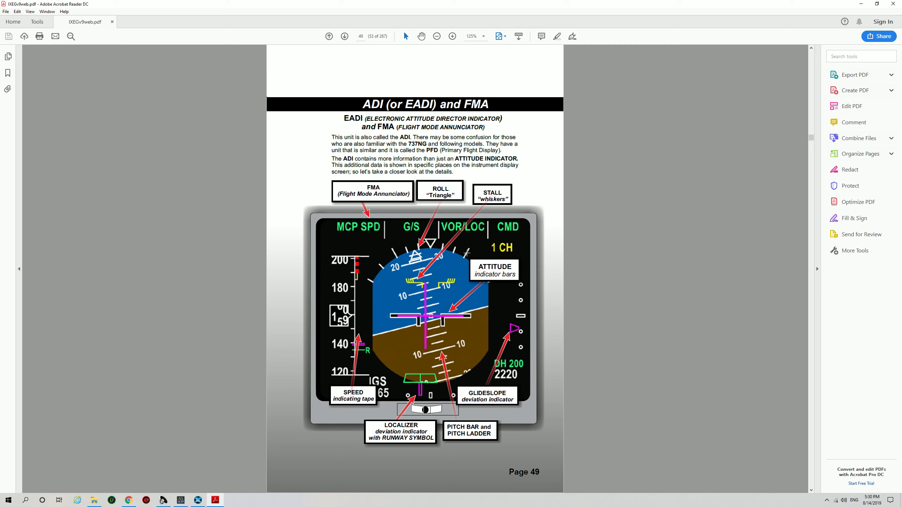
key(Right)
key(Right)
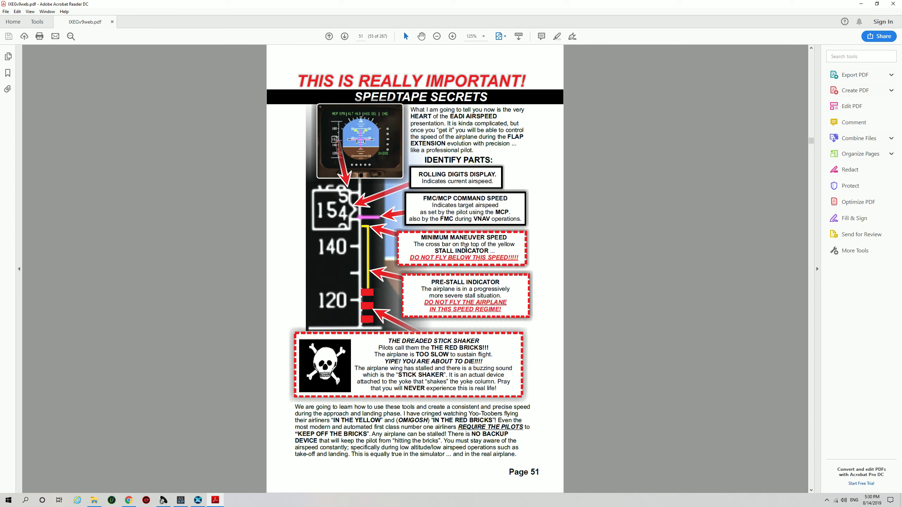
key(Right)
key(Right)
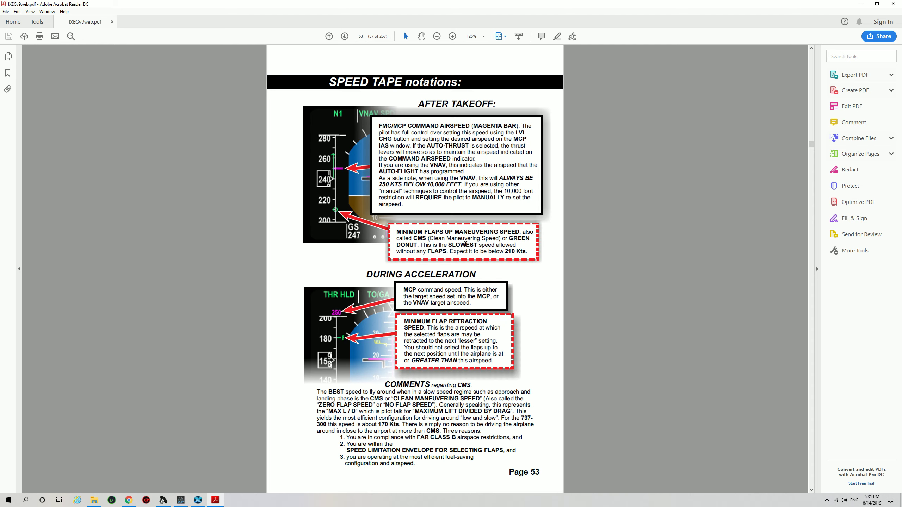
Step: Switch away from Acrobat Reader toward the download store and the X-Plane Cessna flight
key(alt+Tab)
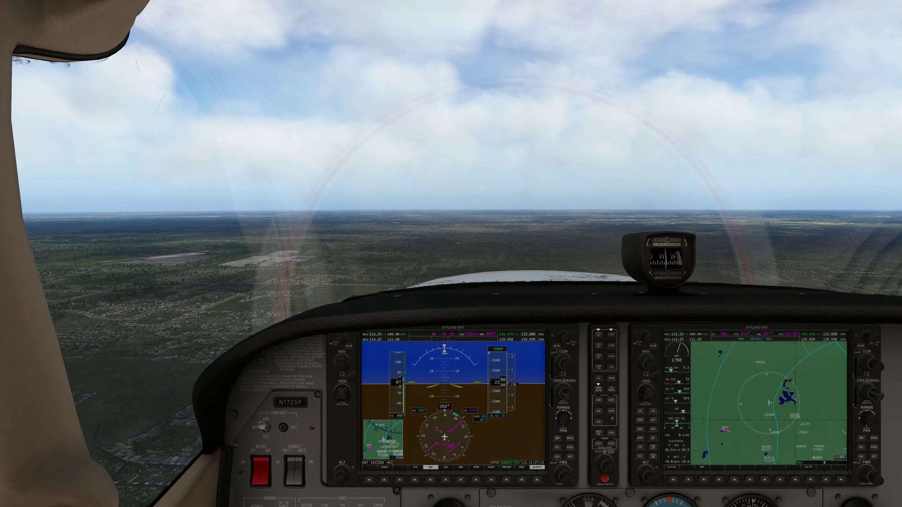
Step: Switch to the external view to watch the Cessna from outside over the Florida lakes
key(shift+8)
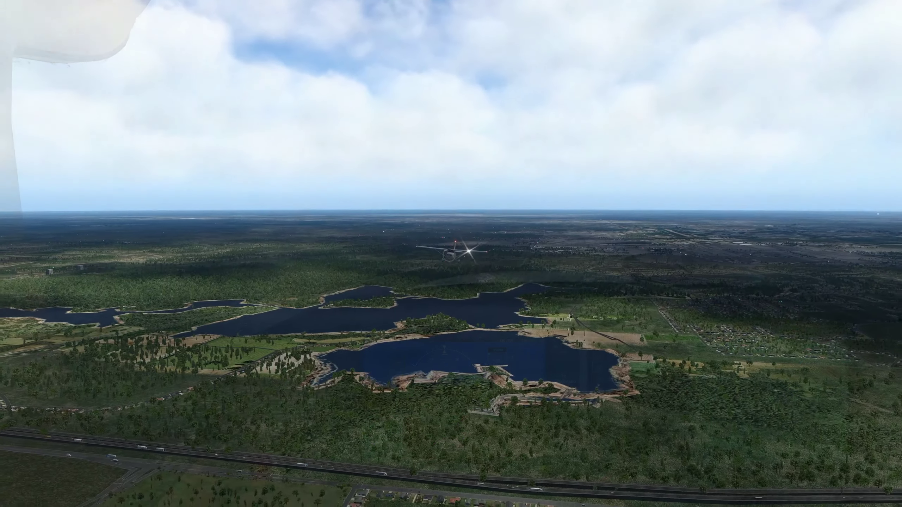